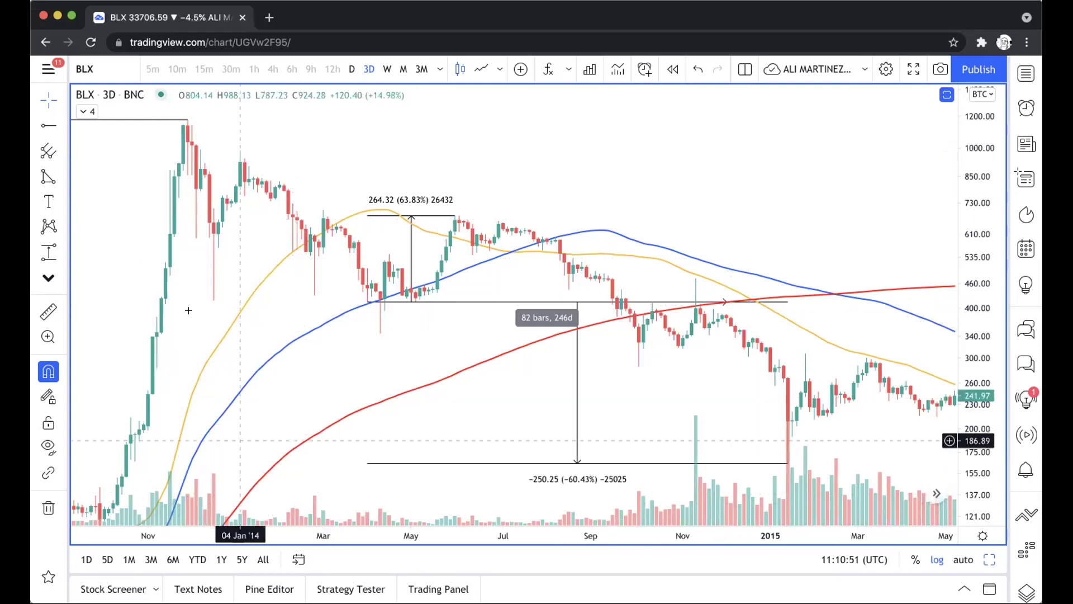
- Pan back to the 2013 rally and 2014 drawdown, then pick the price-range measuring tool
scroll(261, 428, "down", 1)
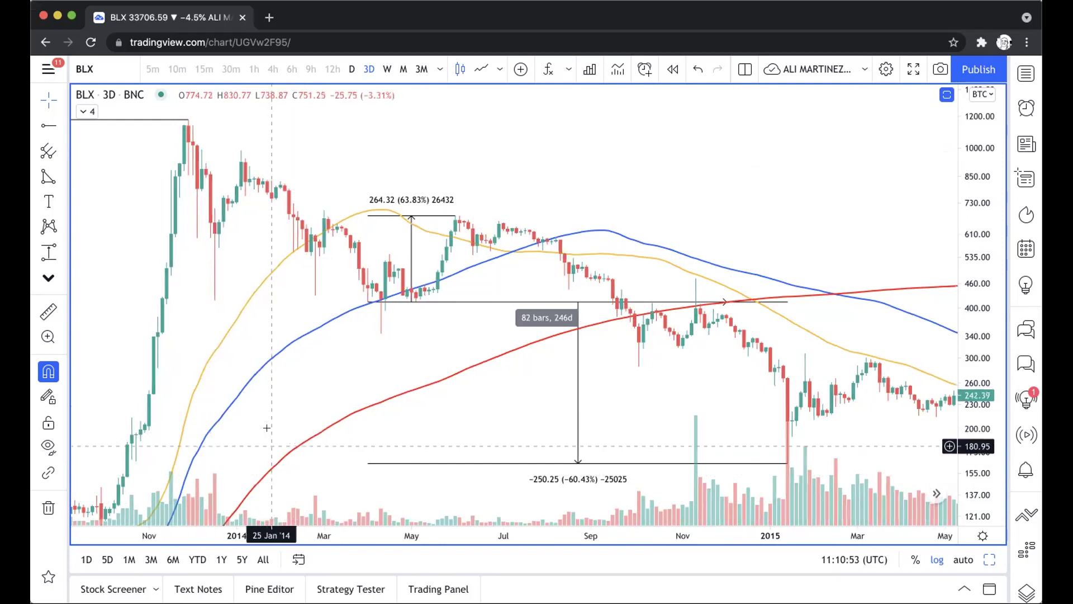
scroll(265, 417, "down", 1)
scroll(265, 416, "down", 4)
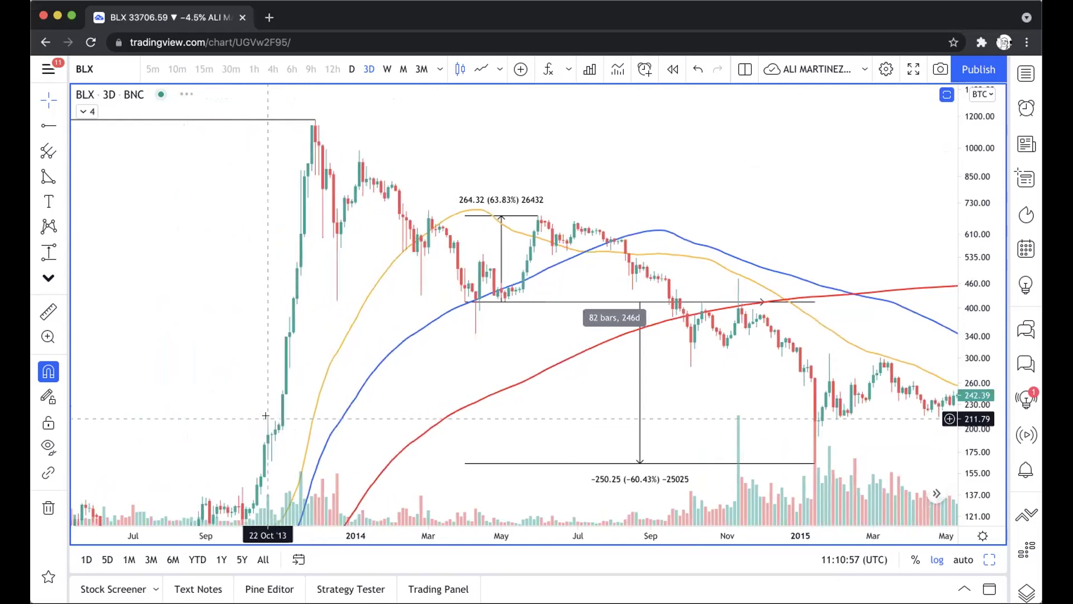
left_click_drag(199, 367, 376, 412)
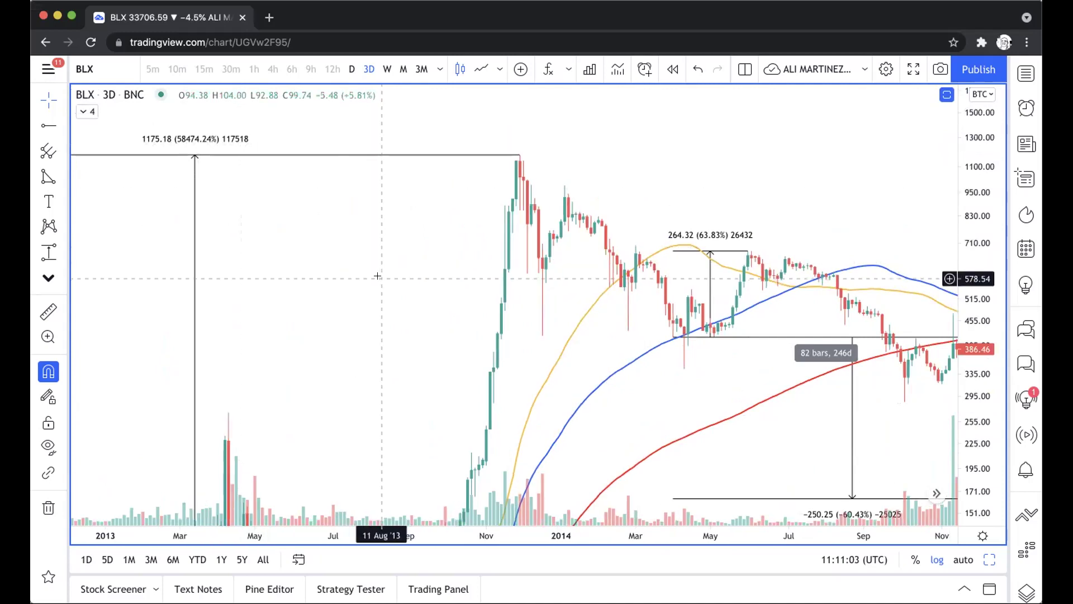
scroll(377, 275, "up", 3)
left_click_drag(466, 353, 221, 324)
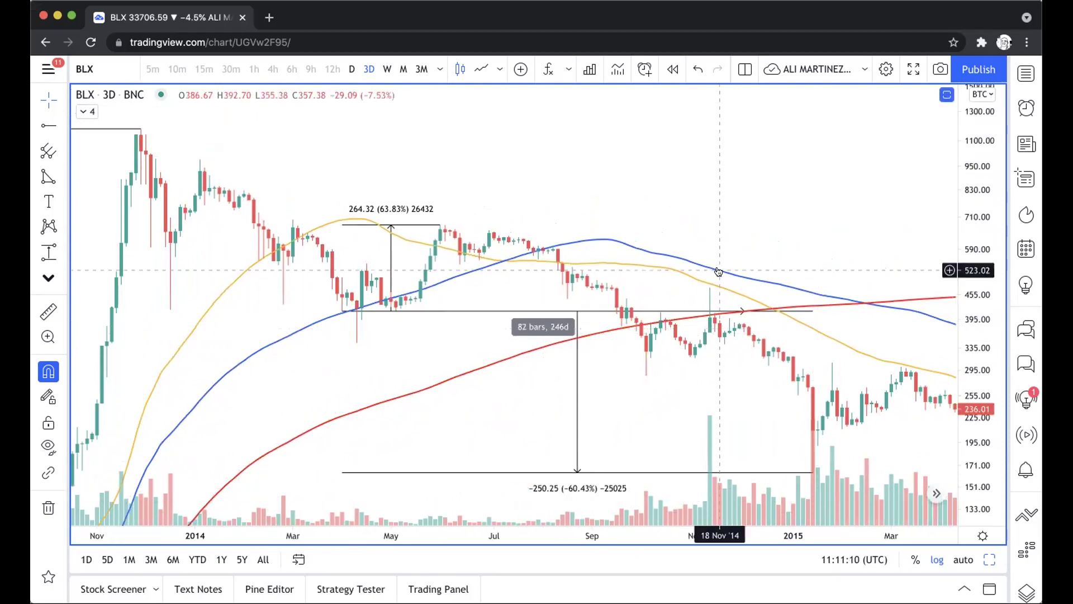
scroll(719, 271, "down", 2)
scroll(719, 271, "right", 3)
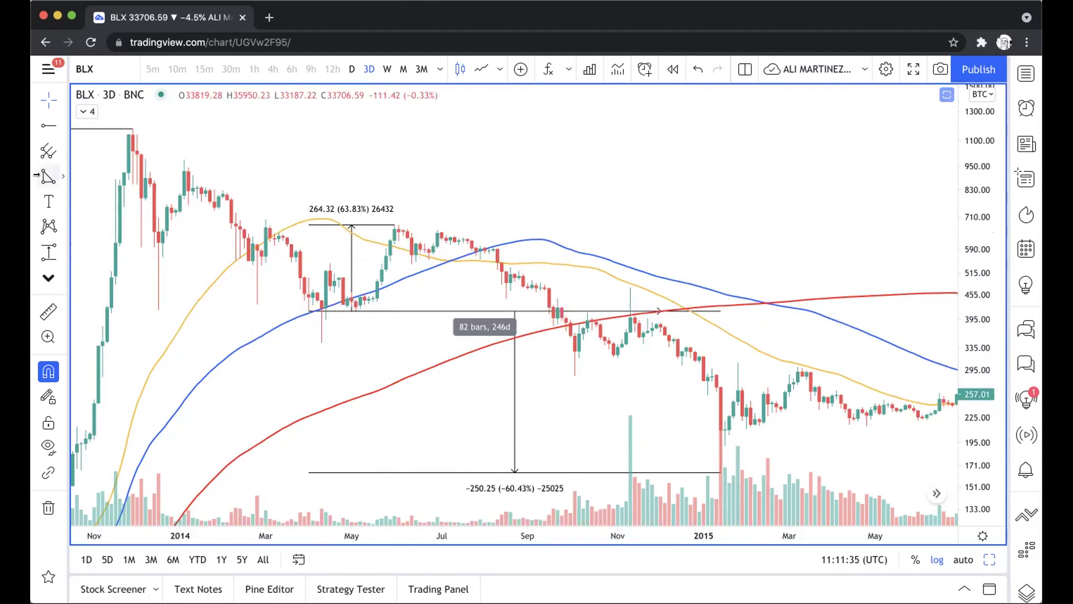
left_click(49, 255)
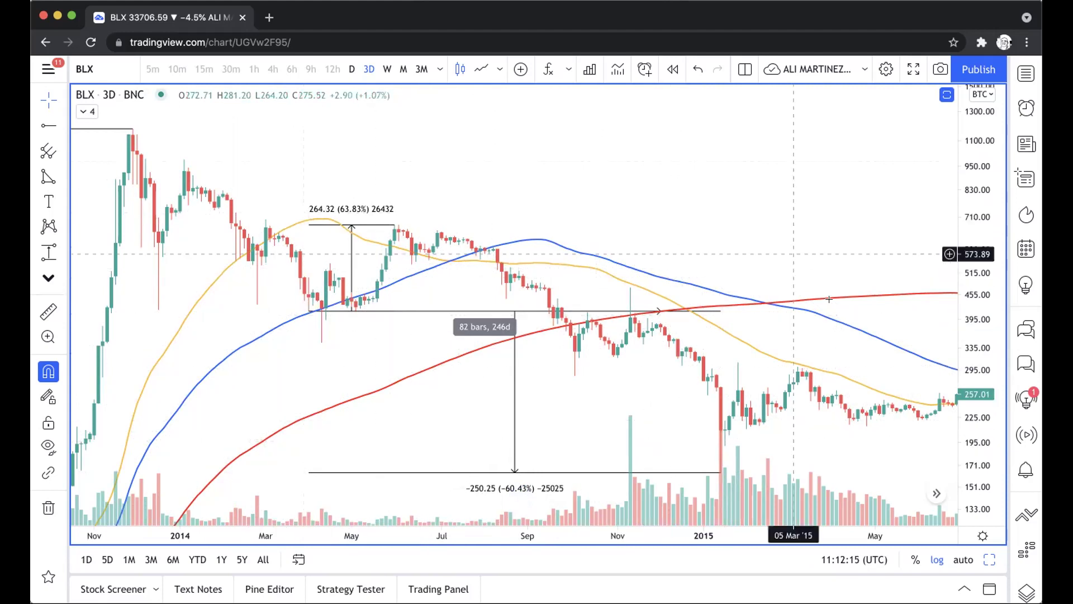
- Pan forward through 2015–2017 to show the 2017 peak, 2018 drawdown and 2019 rally
left_click_drag(810, 206, 345, 235)
left_click_drag(939, 271, 282, 240)
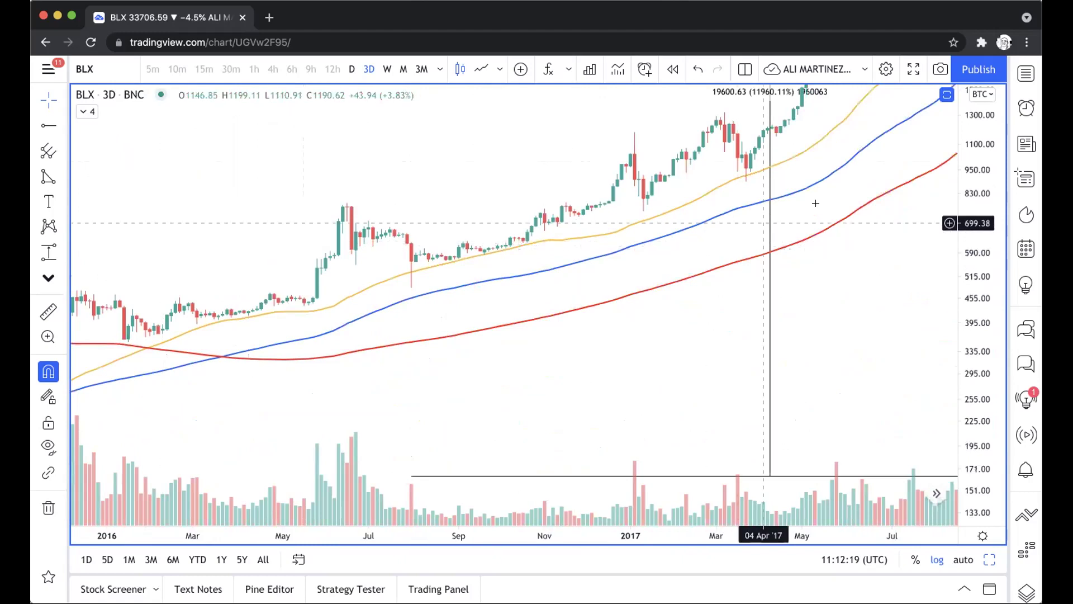
left_click_drag(895, 204, 494, 336)
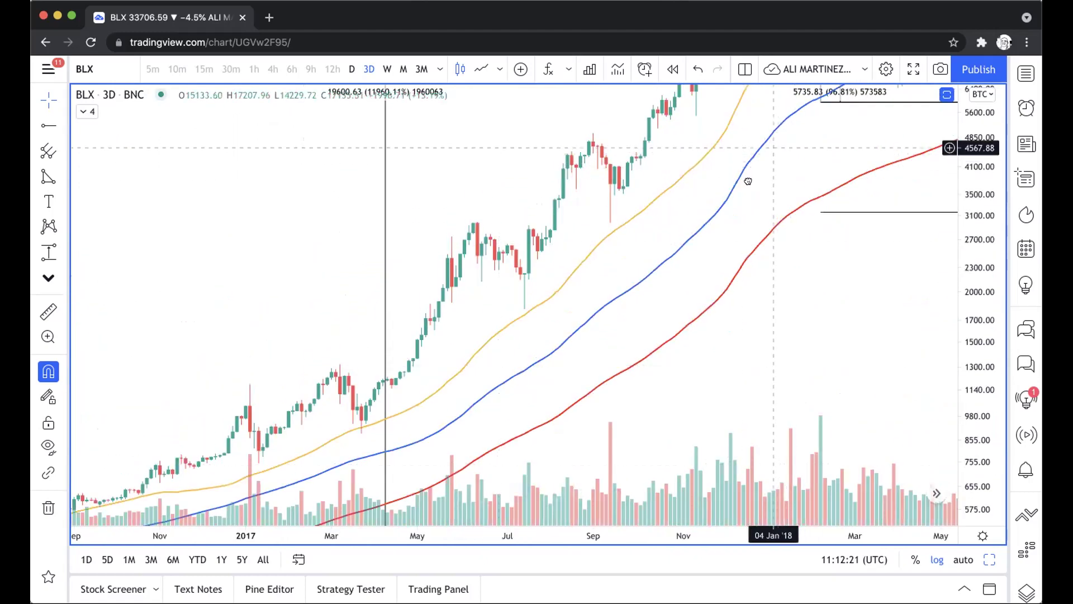
left_click_drag(750, 179, 571, 408)
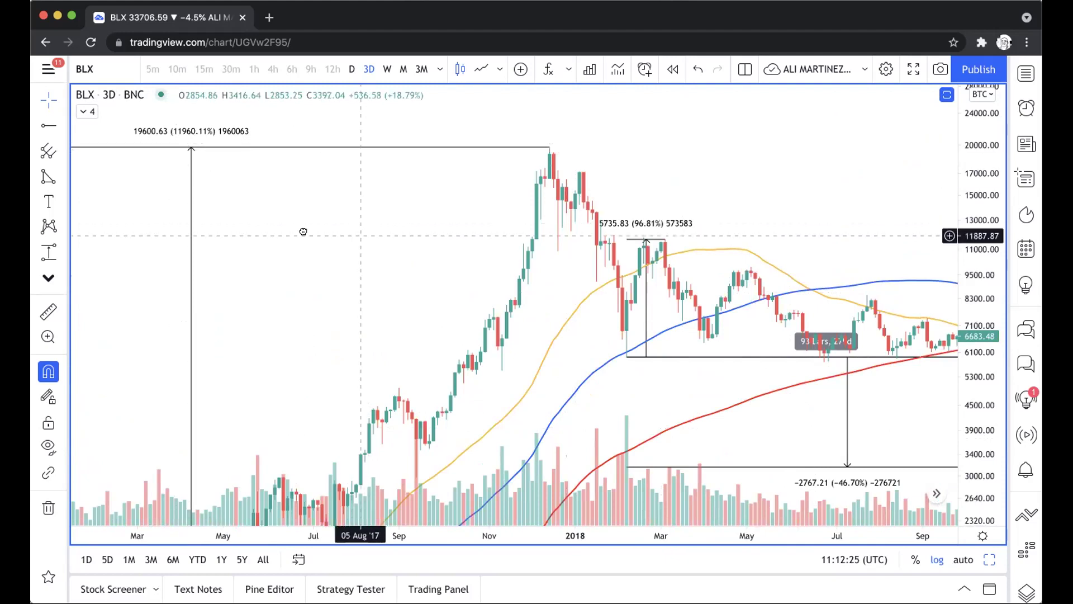
left_click_drag(341, 230, 137, 246)
left_click_drag(638, 180, 468, 150)
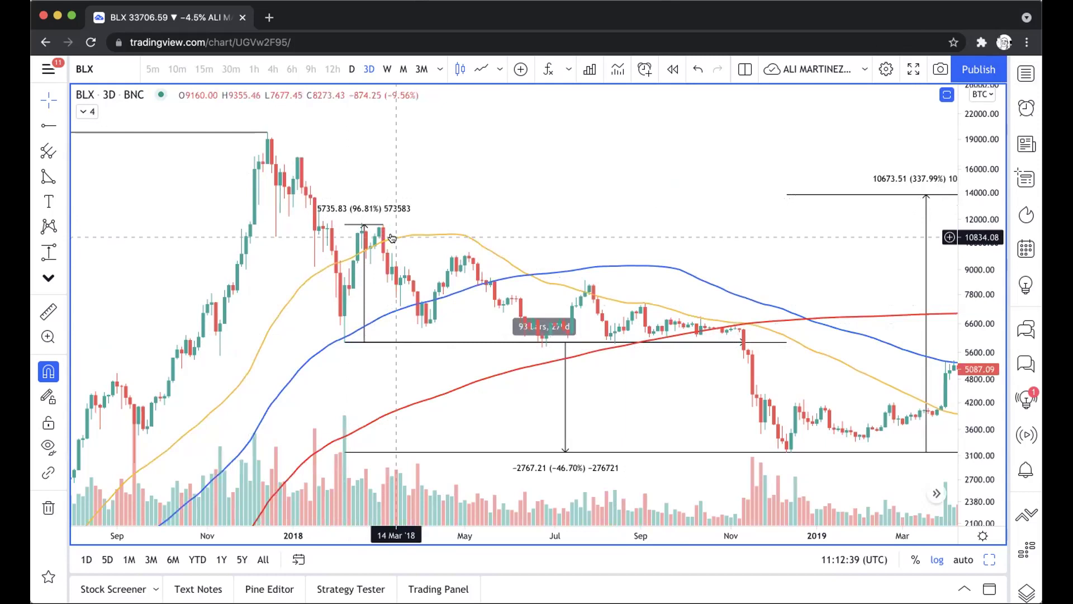
- Select the 96.81% rebound measurement and scroll forward to the 337.99% 2019 rally
left_click(375, 225)
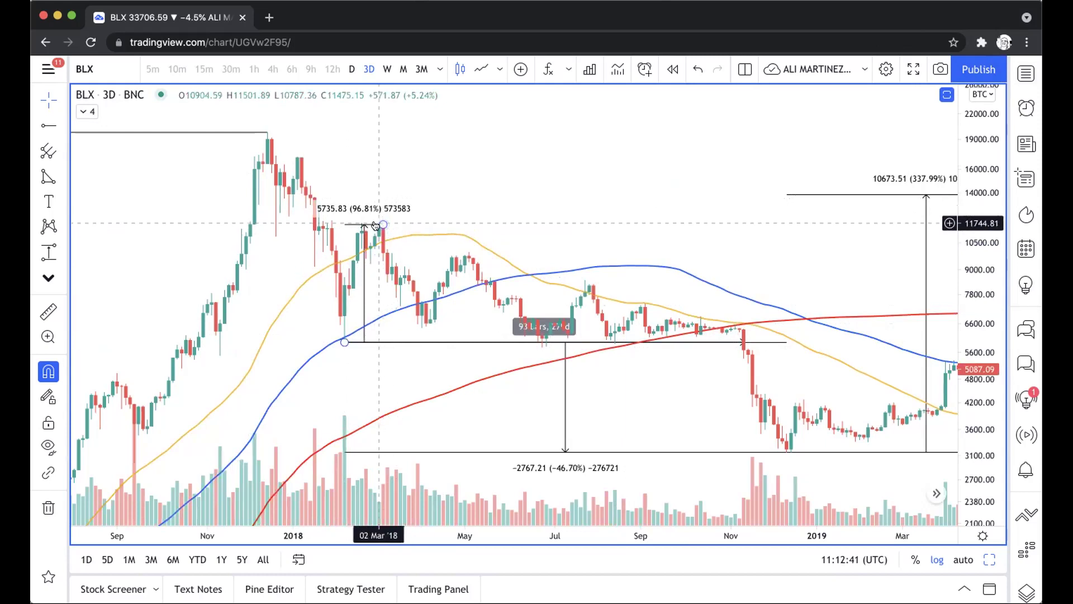
left_click(375, 225)
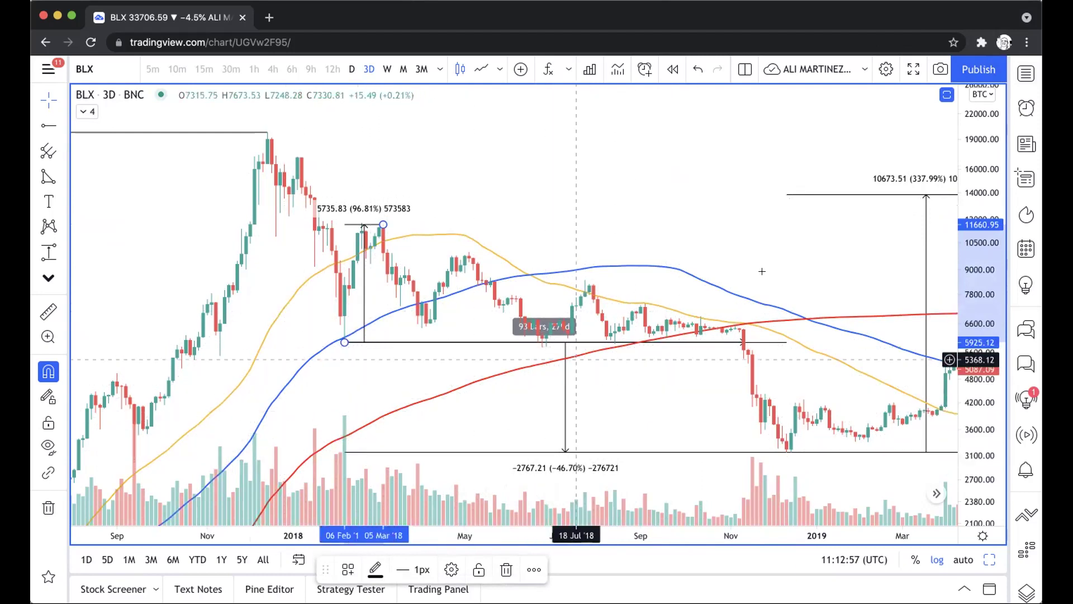
scroll(801, 267, "right", 10)
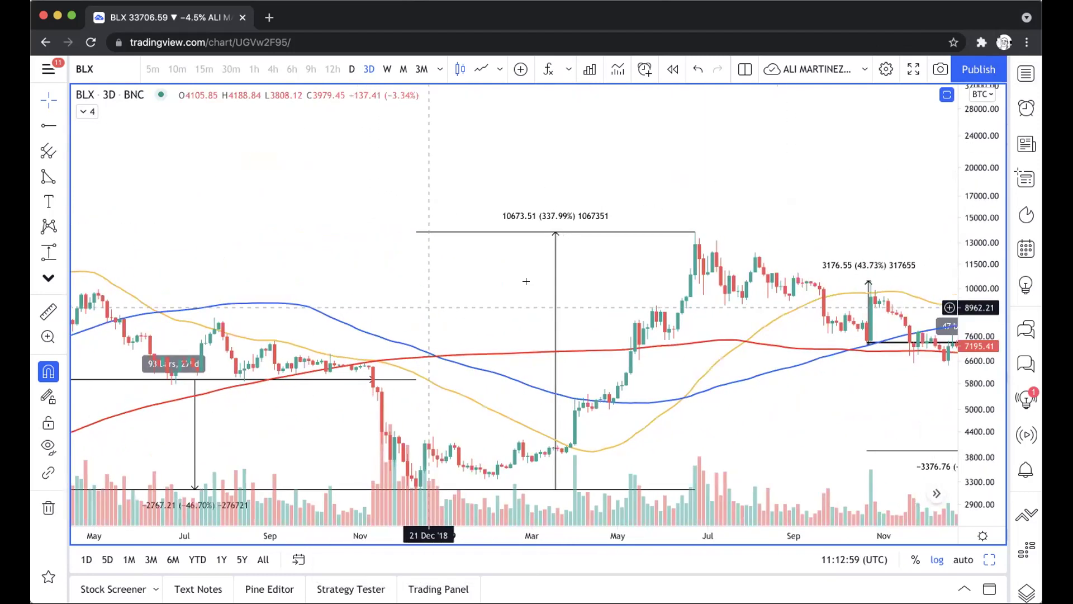
- Pan forward to late 2018–mid 2020, showing the 43.73% rebound and −46.14% March 2020 drop
scroll(694, 198, "right", 3)
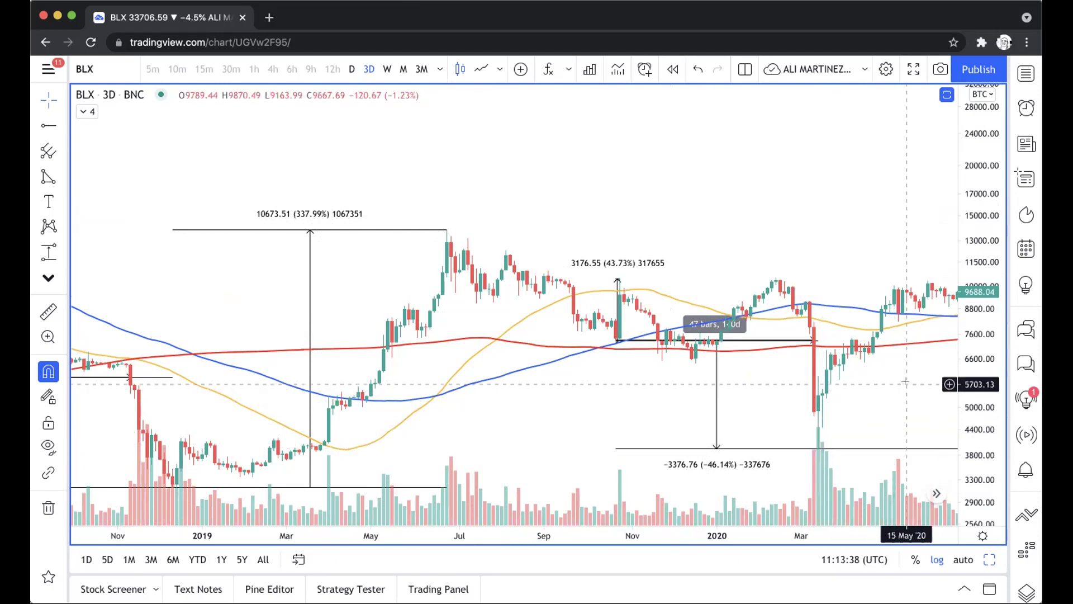
left_click_drag(896, 388, 501, 481)
- Reframe the chart on 2020–2021, showing the 1545.19% rally and −48.39% projection to 07 Oct '21
scroll(531, 412, "right", 10)
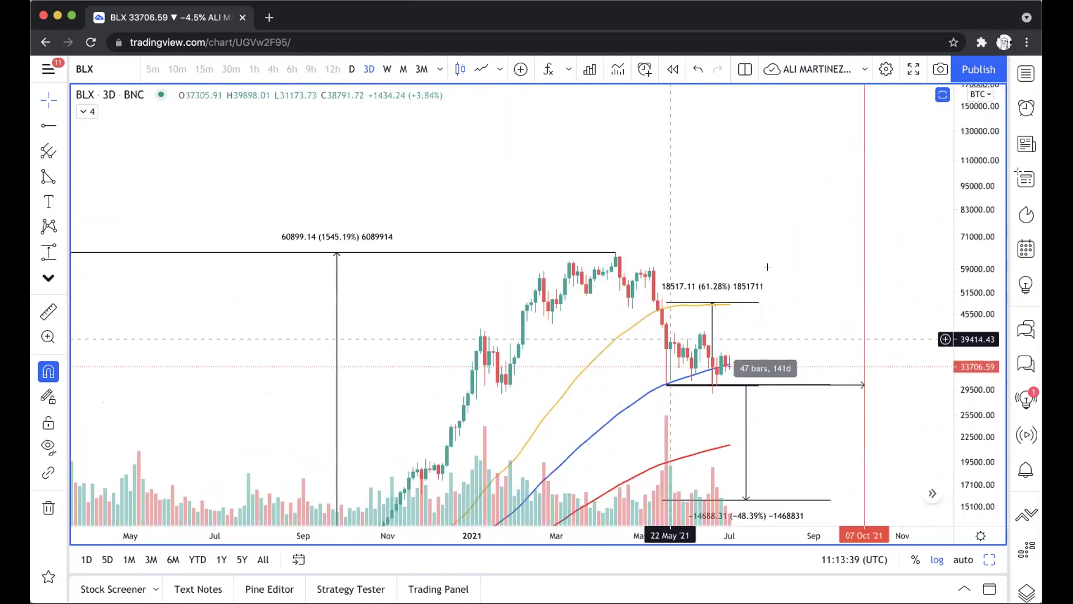
left_click_drag(774, 255, 818, 175)
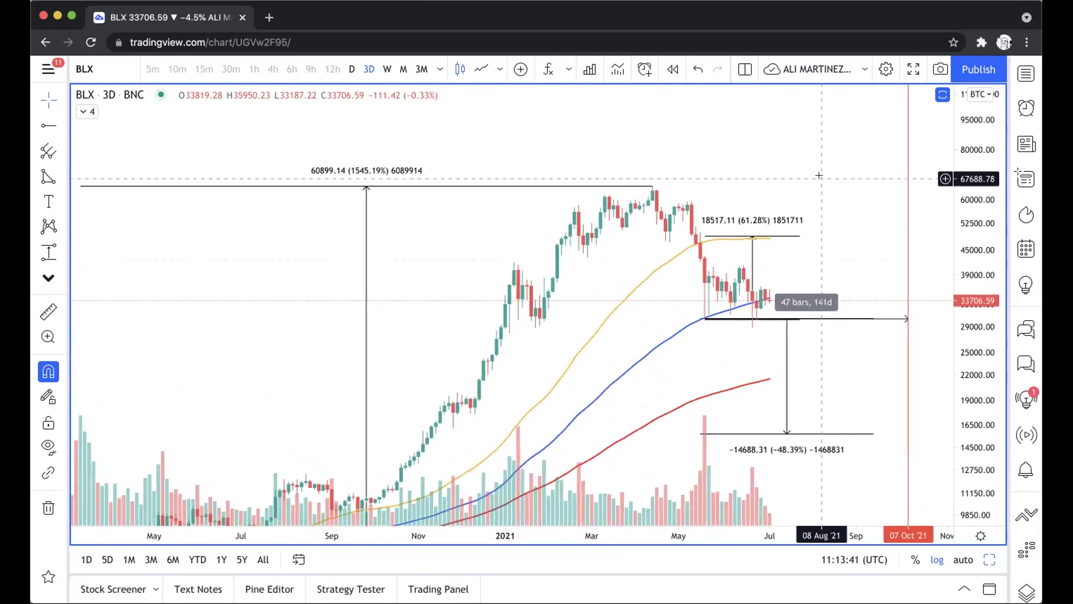
scroll(819, 175, "up", 3)
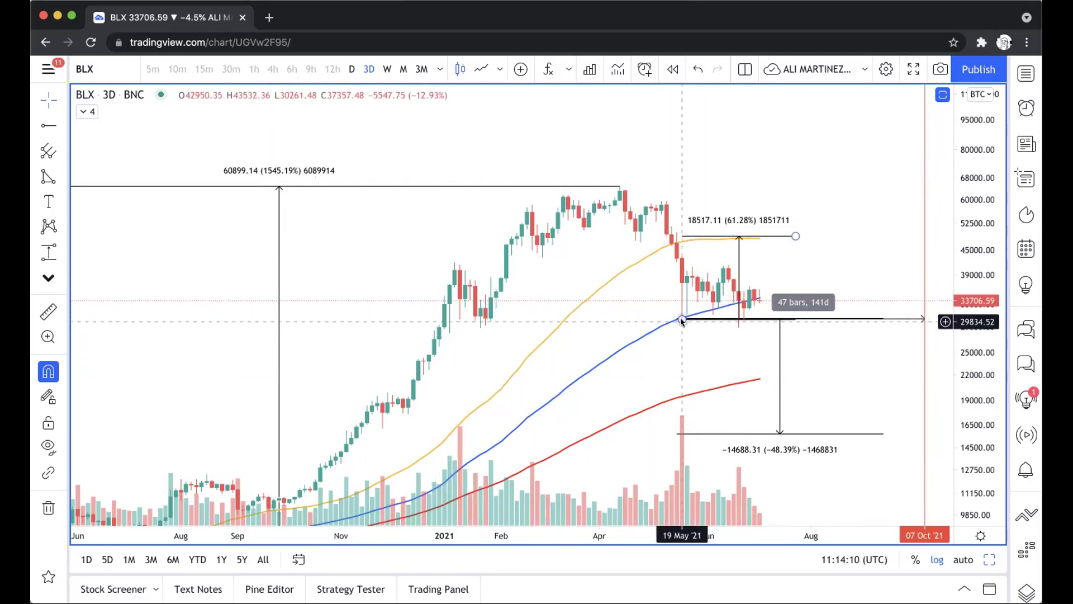
left_click(917, 318)
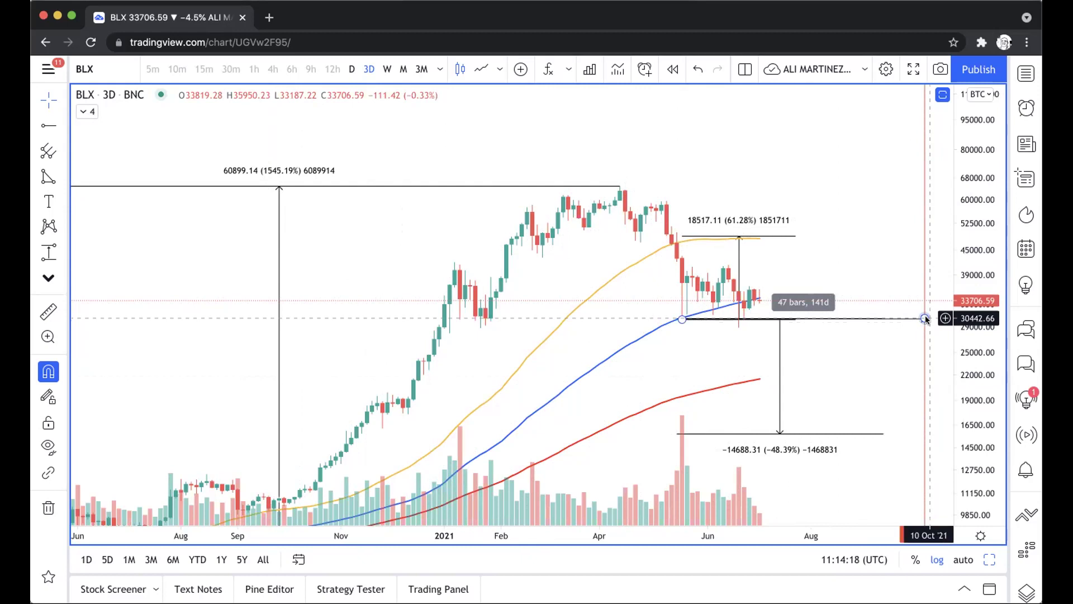
left_click(914, 283)
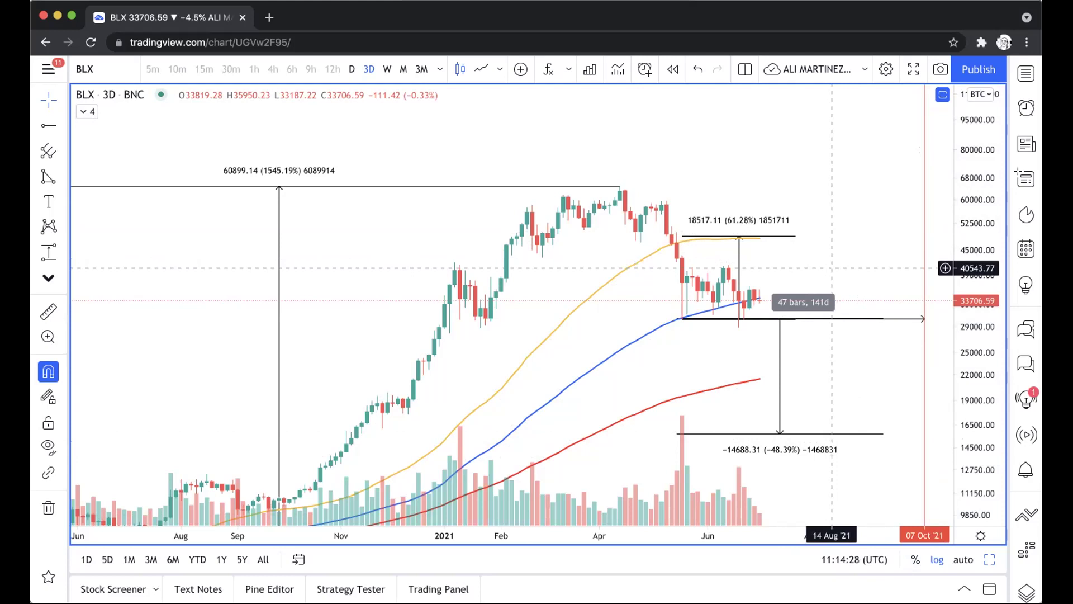
left_click_drag(201, 369, 634, 140)
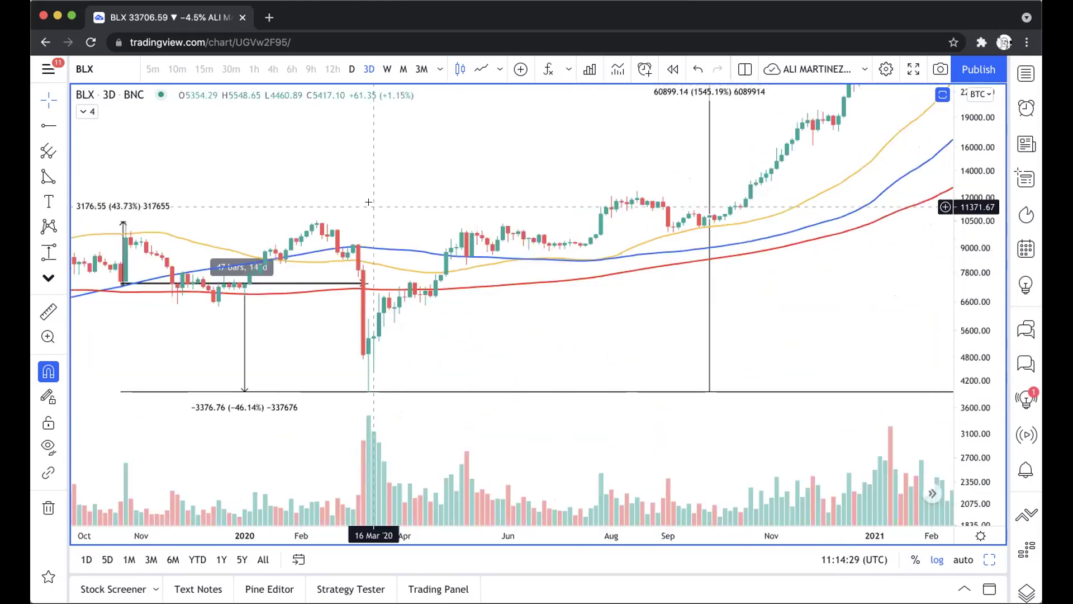
left_click_drag(369, 201, 453, 207)
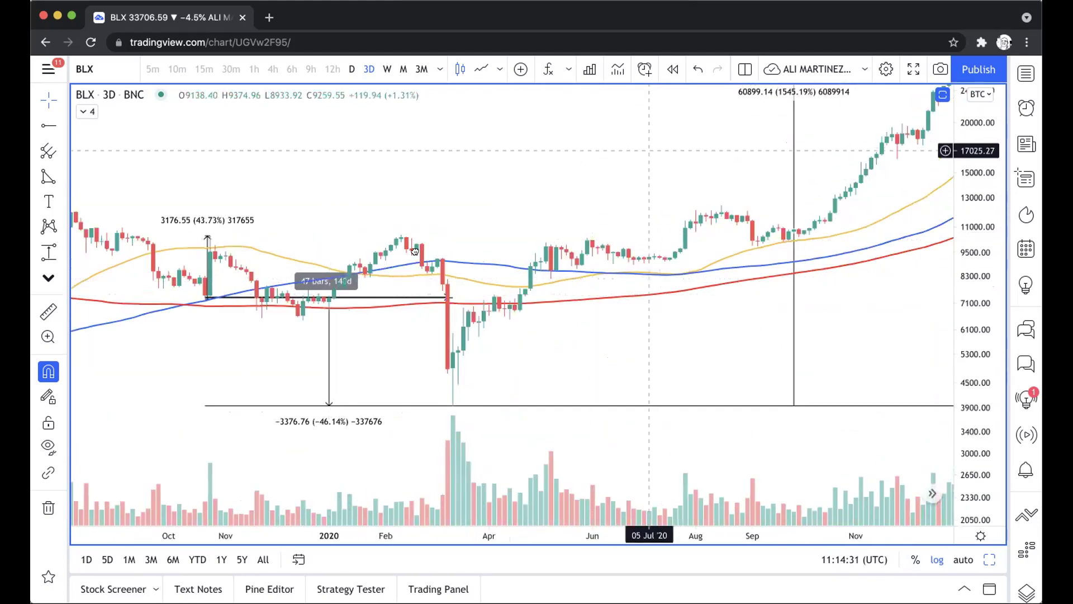
scroll(415, 251, "right", 15)
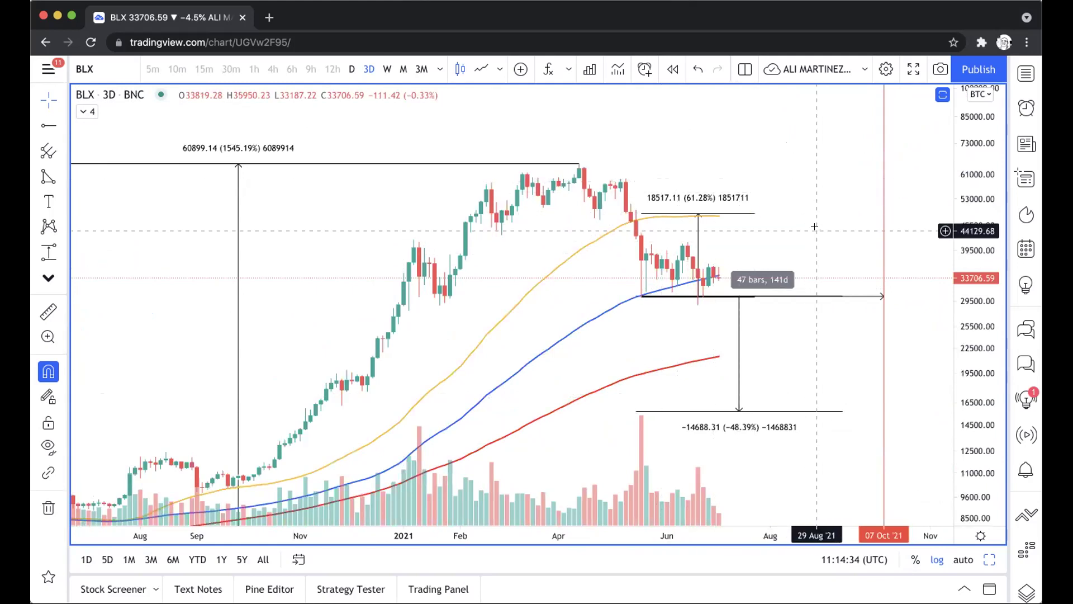
scroll(815, 227, "up", 1)
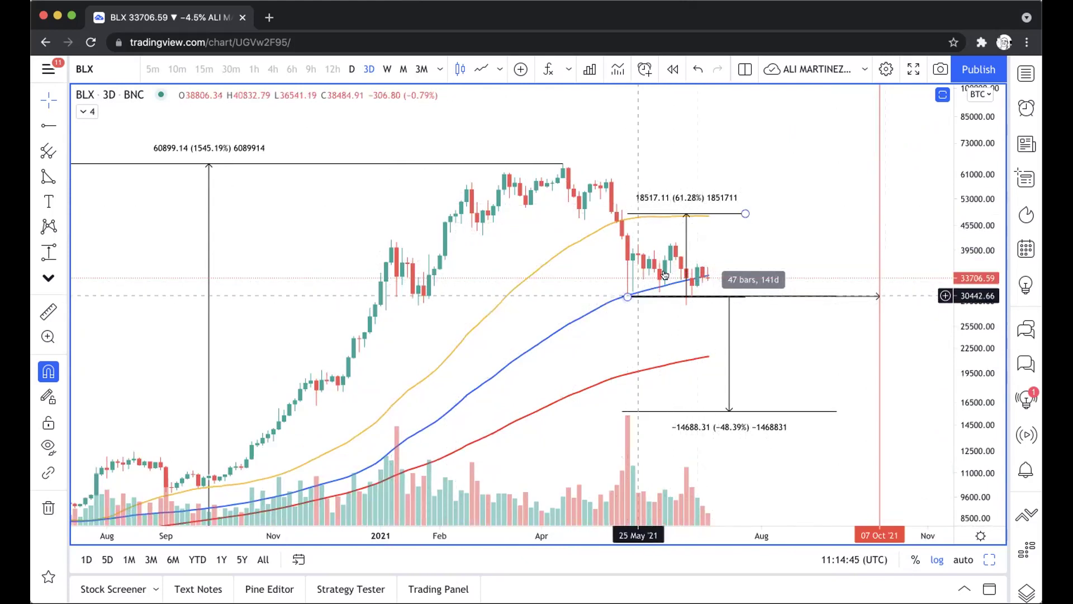
- Select the 61.28% rebound measurement and shift the chart back toward the 2020 run-up
left_click(744, 213)
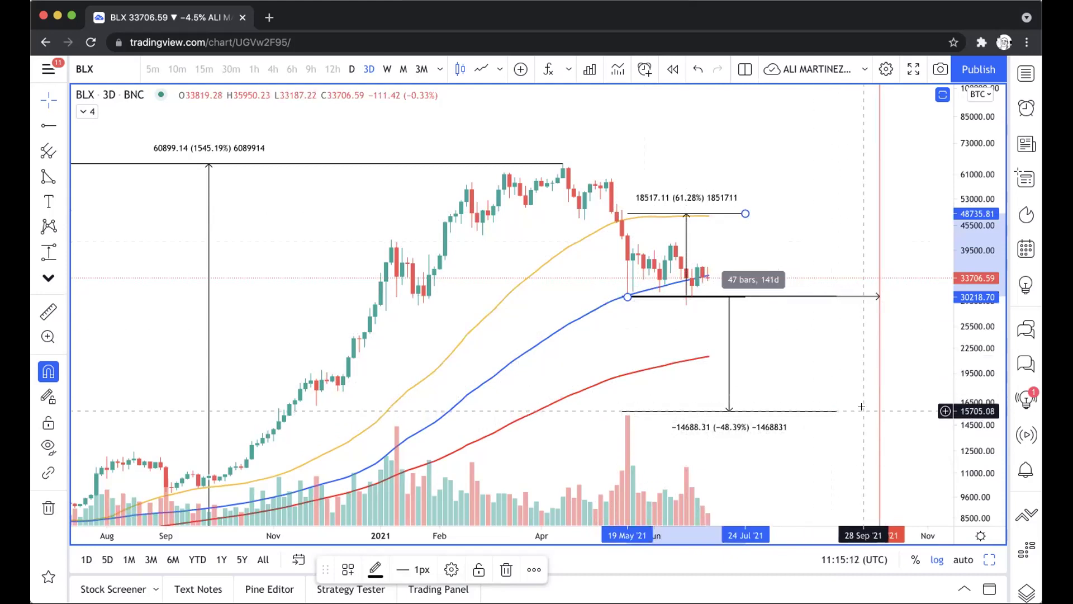
left_click_drag(368, 379, 783, 247)
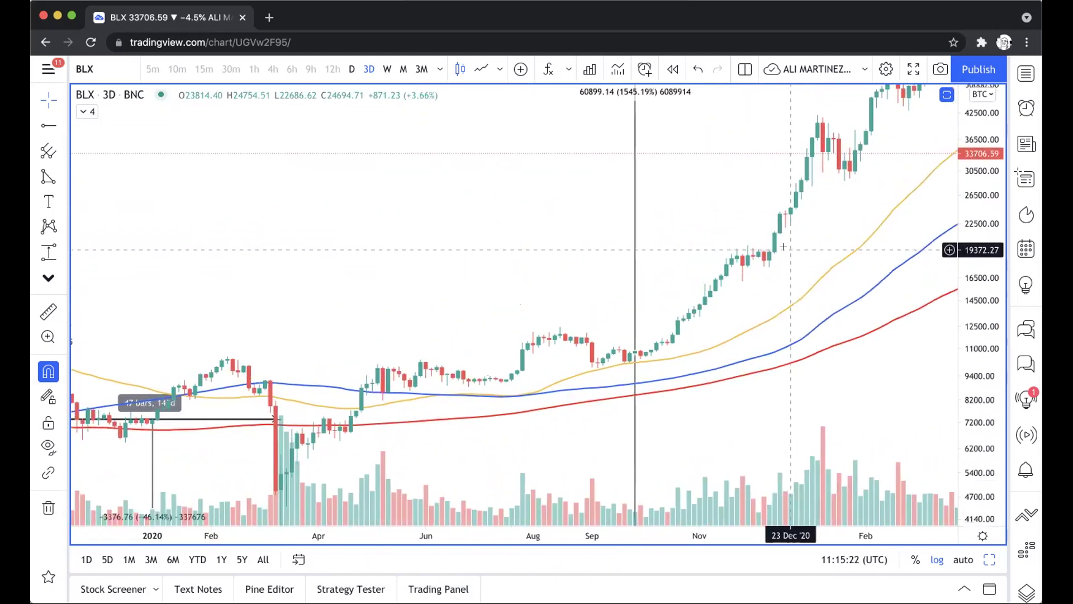
- Scroll back through the 2018–2020 cycles to review their measurements
scroll(320, 266, "left", 5)
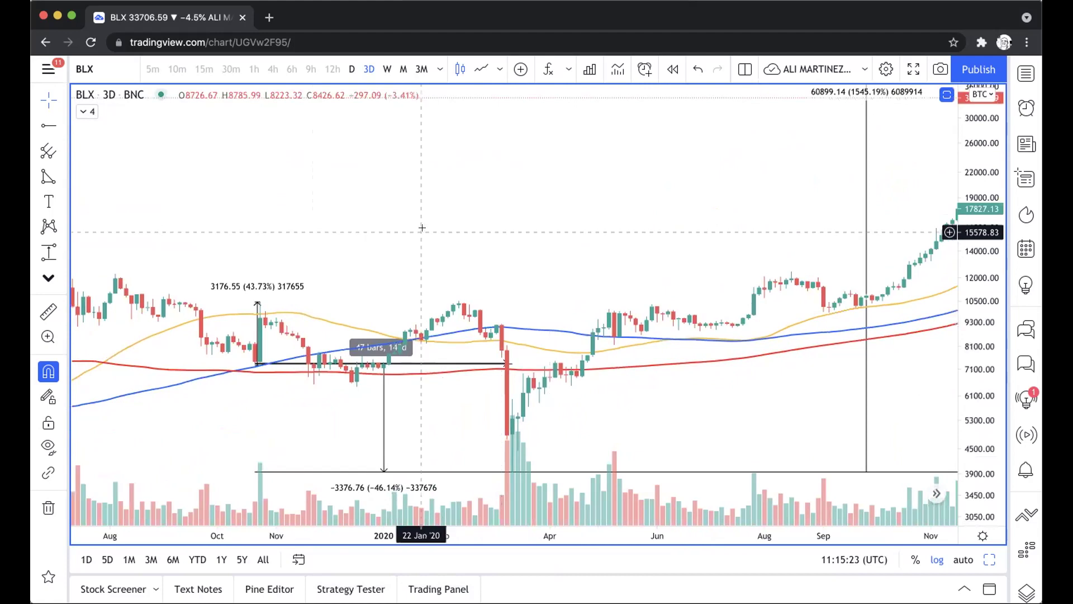
scroll(422, 227, "left", 5)
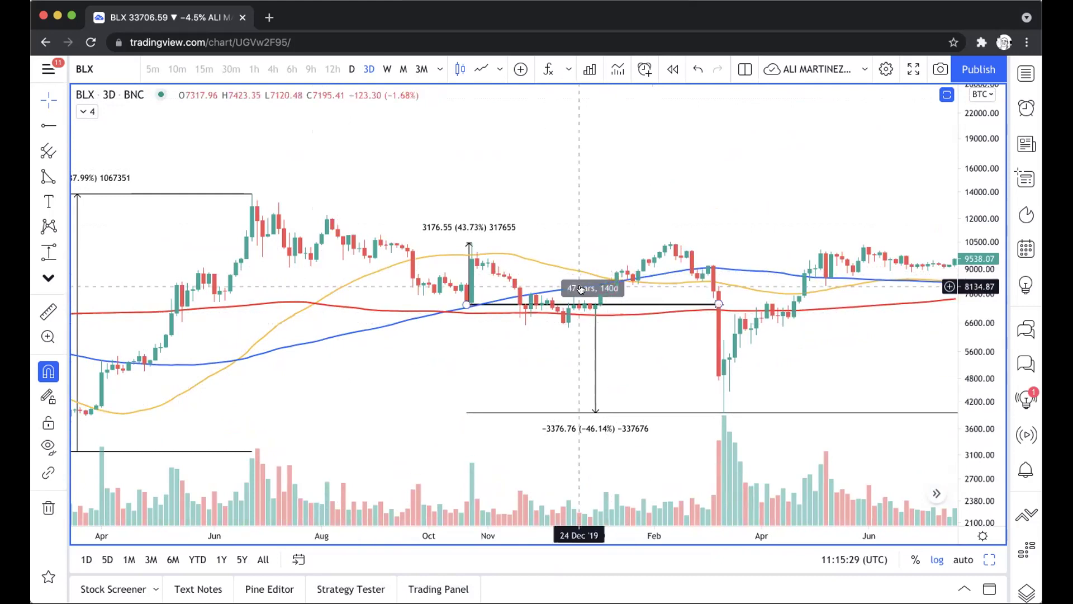
scroll(503, 202, "left", 15)
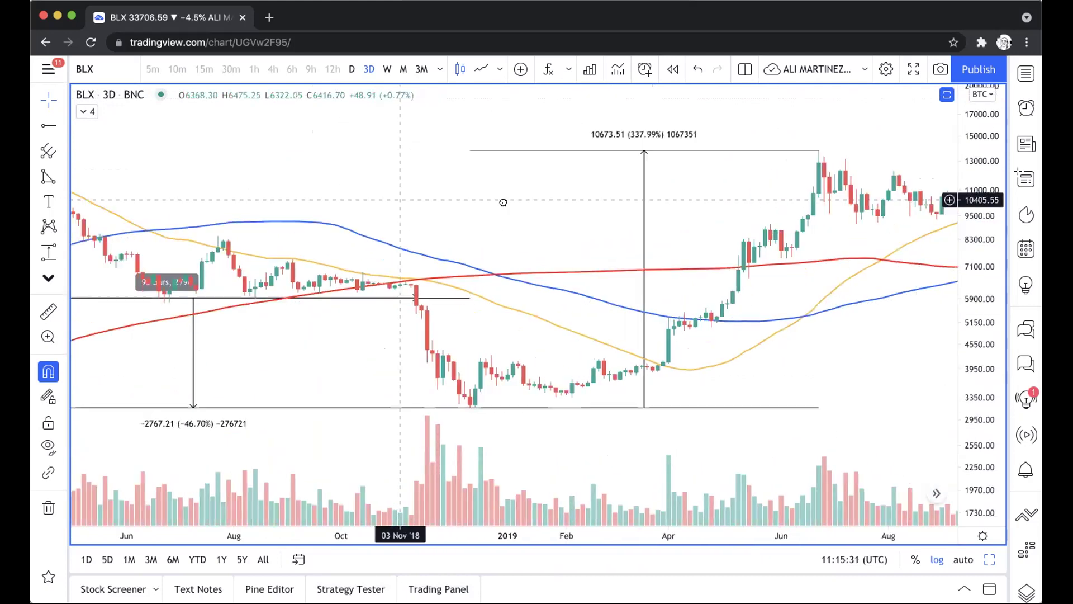
scroll(503, 203, "left", 5)
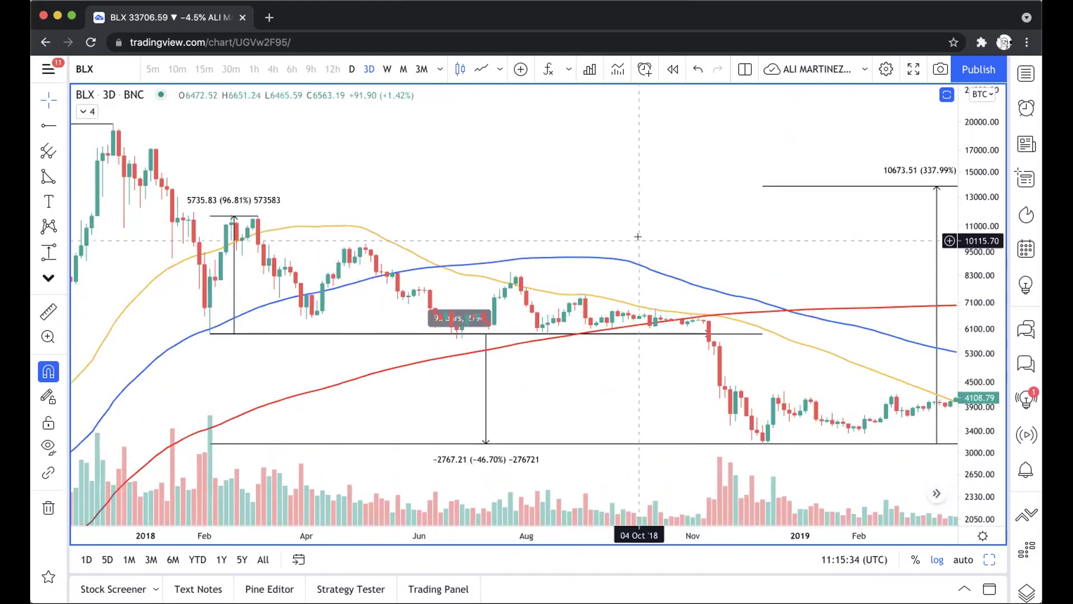
- Return to the latest 2021 bars with the 1545.19% rally and −48.39% drop
scroll(757, 181, "right", 10)
scroll(757, 180, "right", 10)
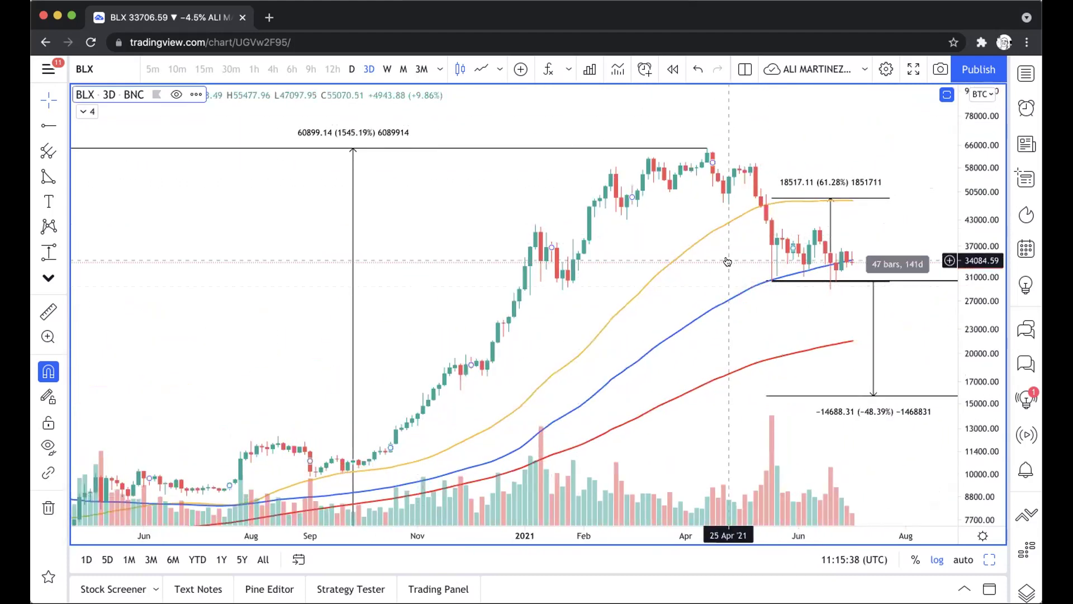
left_click_drag(777, 236, 606, 269)
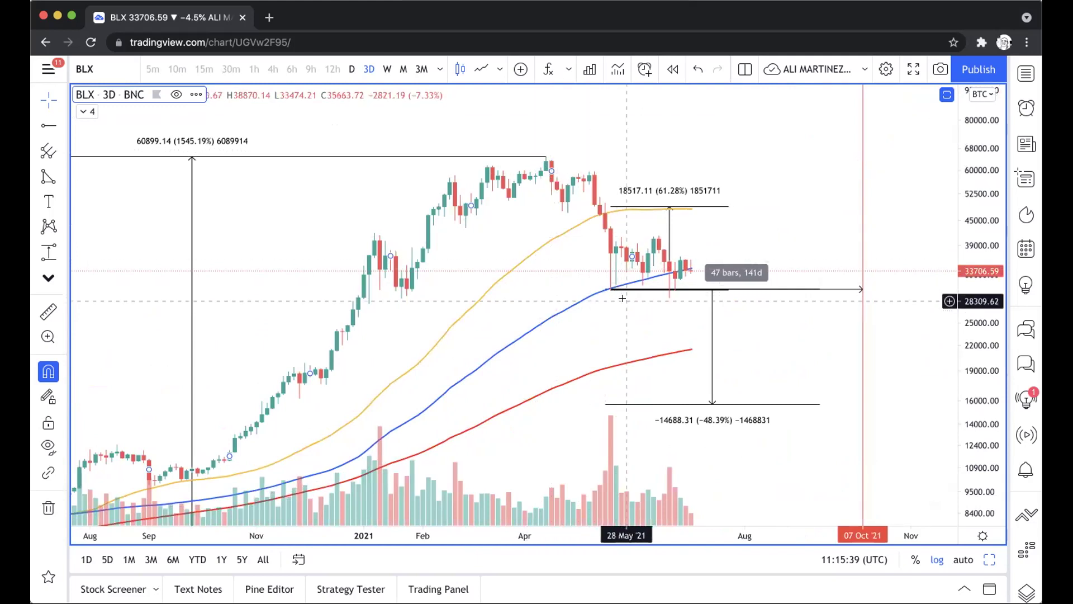